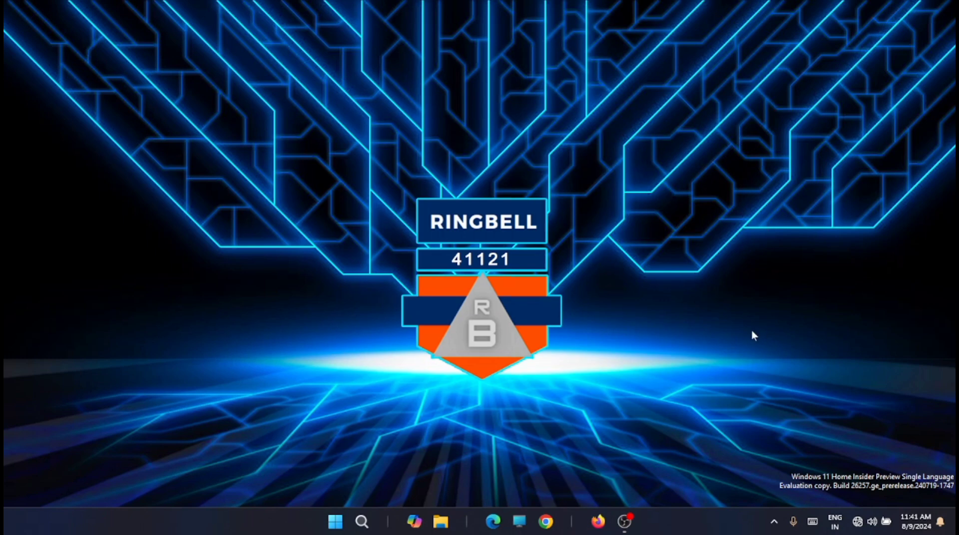
Navigate from Start to Settings > Bluetooth & devices > Mobile devices
left_click(337, 522)
left_click(334, 521)
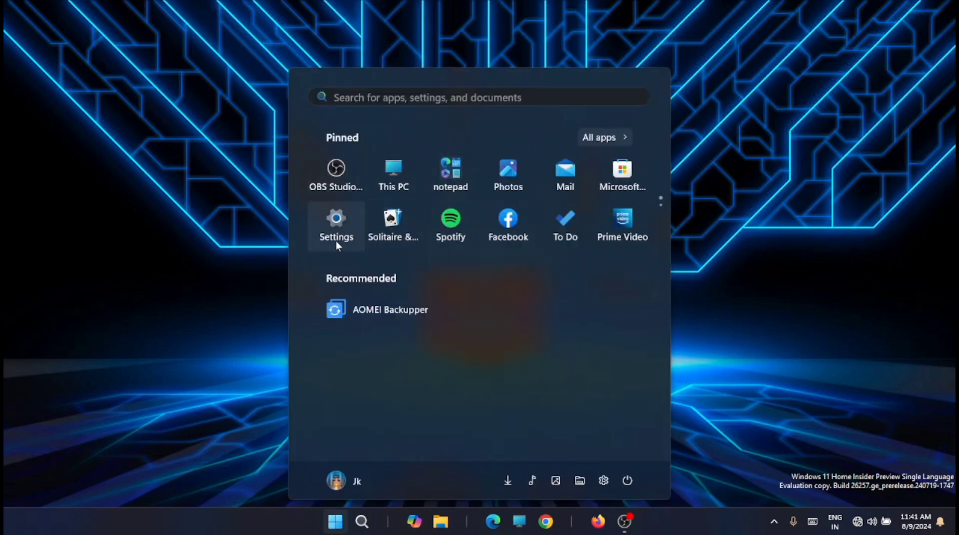
left_click(335, 225)
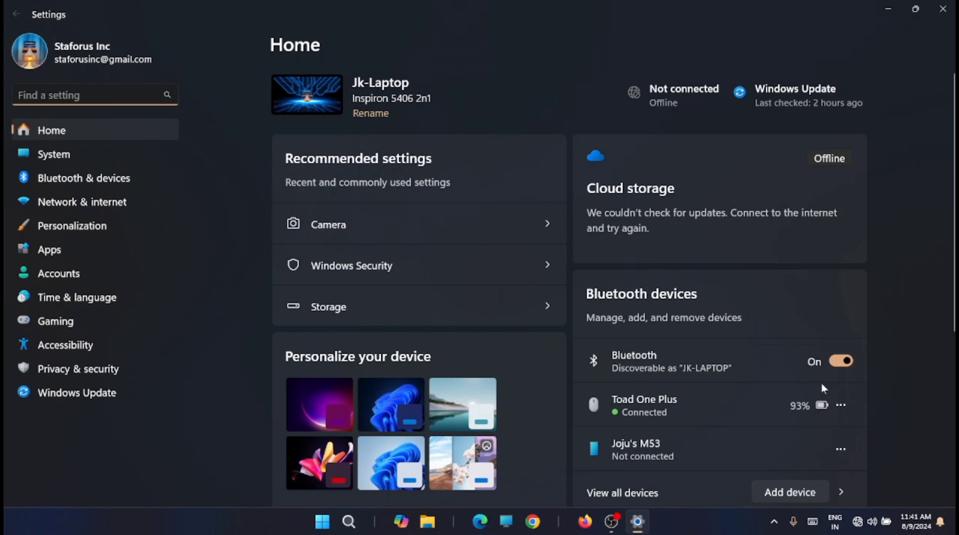
left_click(112, 185)
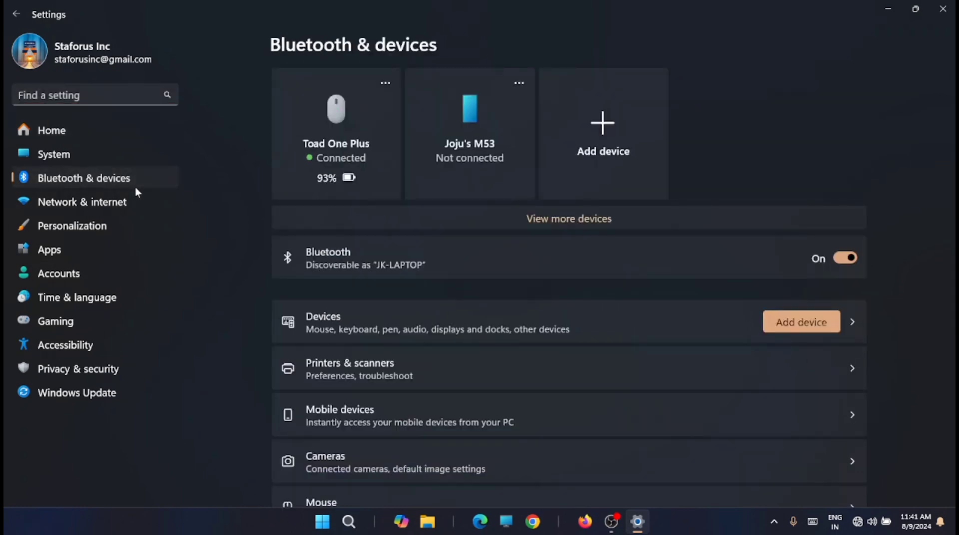
scroll(382, 394, "down", 3)
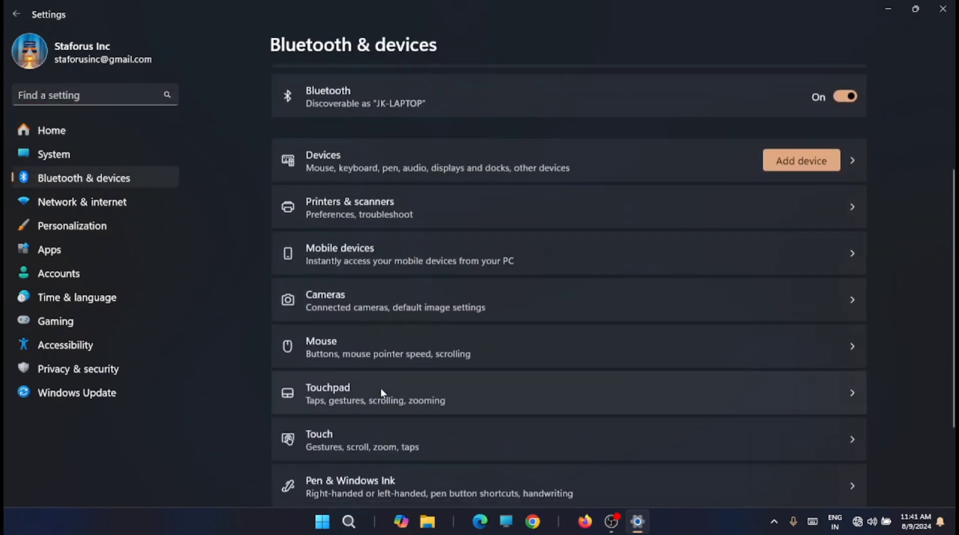
scroll(381, 389, "down", 1)
scroll(379, 387, "down", 1)
scroll(401, 338, "up", 1)
scroll(428, 300, "up", 1)
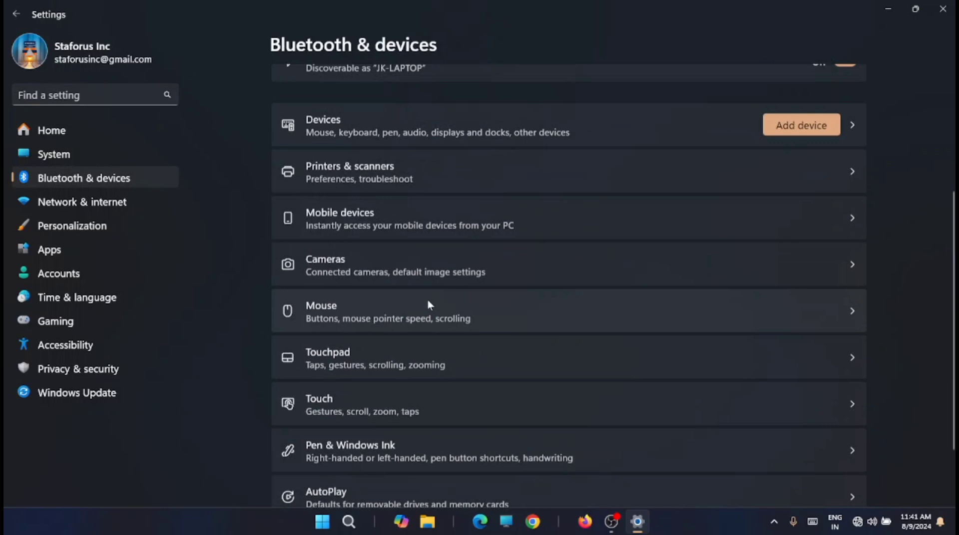
scroll(427, 301, "up", 1)
left_click(424, 233)
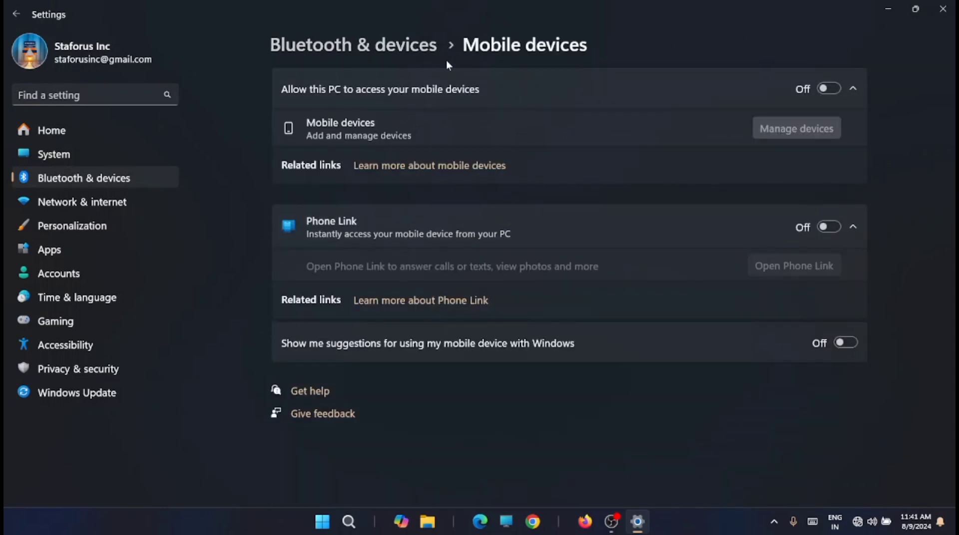
Allow this PC to access mobile devices, check Manage devices with the other Microsoft account, then close it
left_click(829, 89)
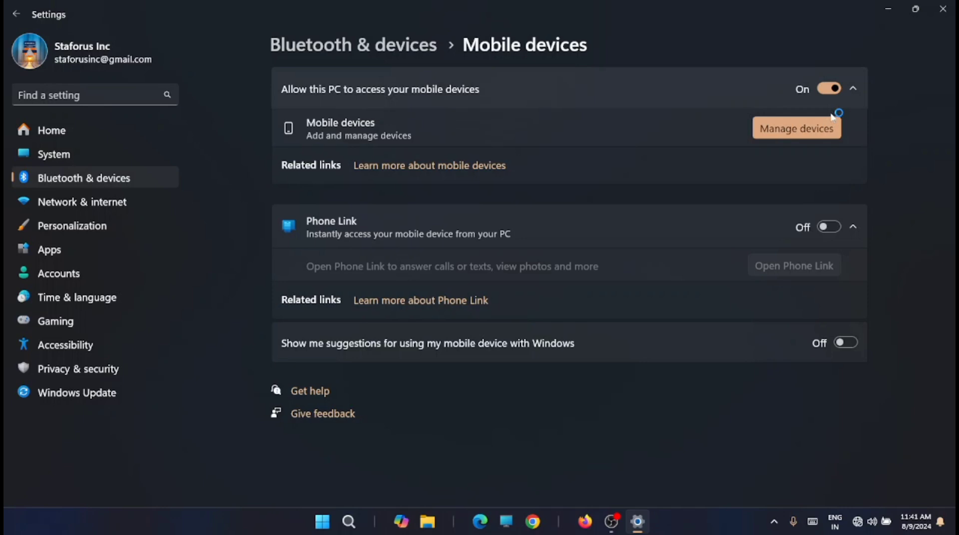
left_click(796, 129)
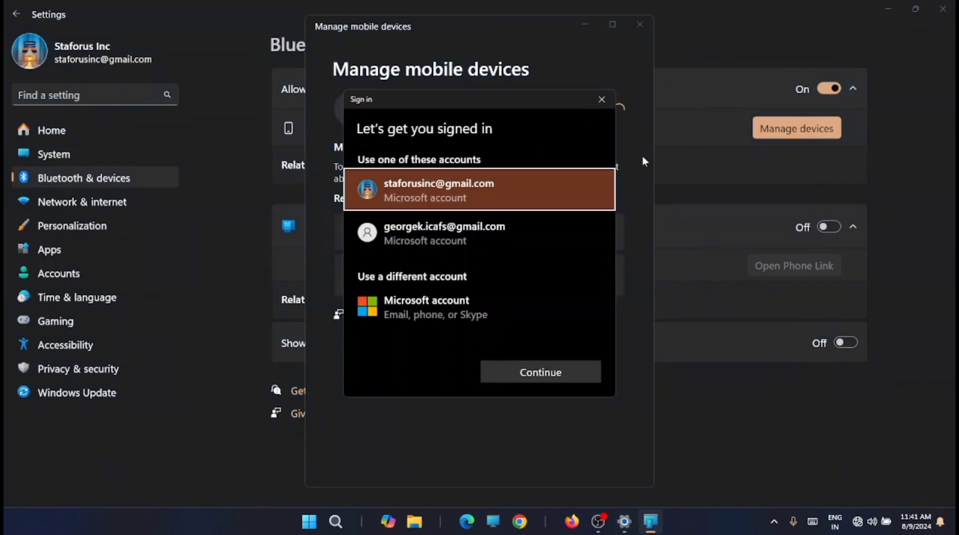
left_click(483, 231)
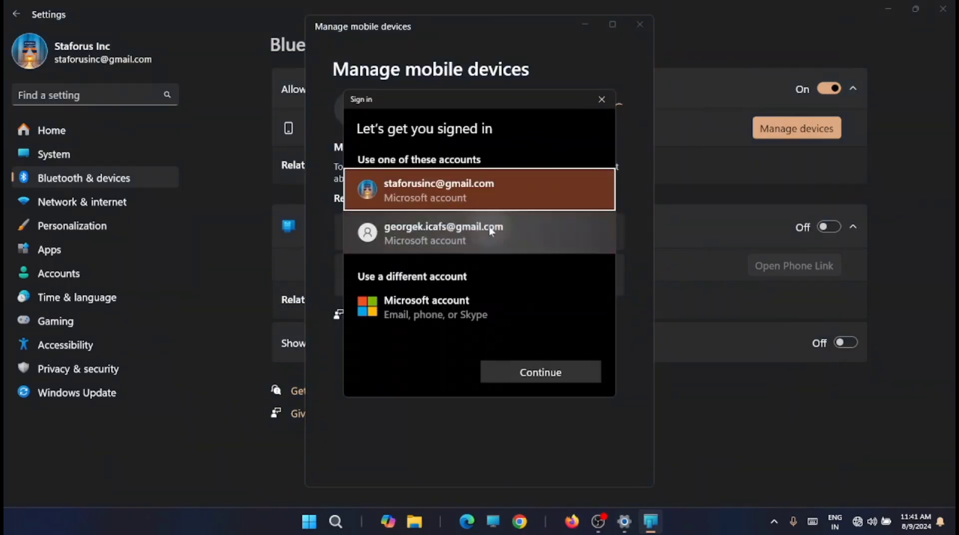
left_click(540, 375)
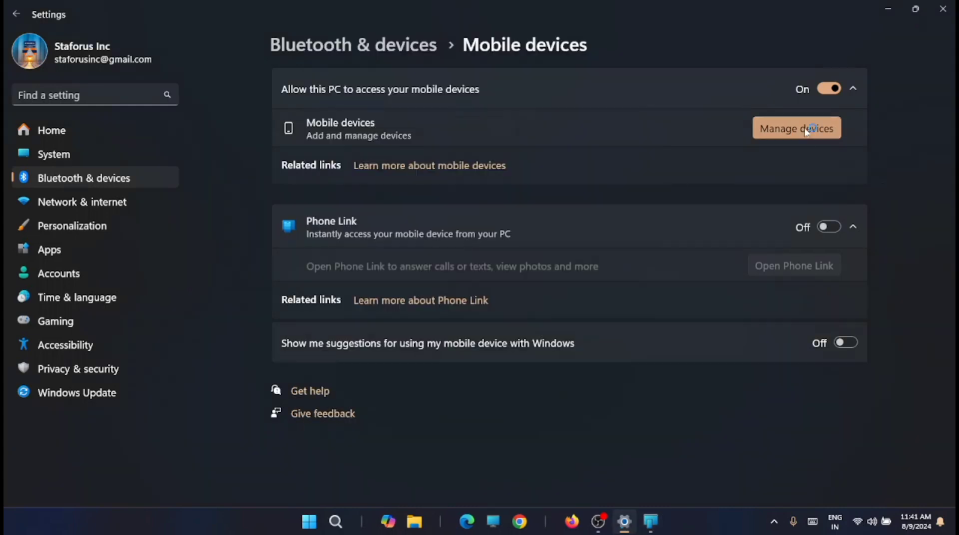
left_click(807, 129)
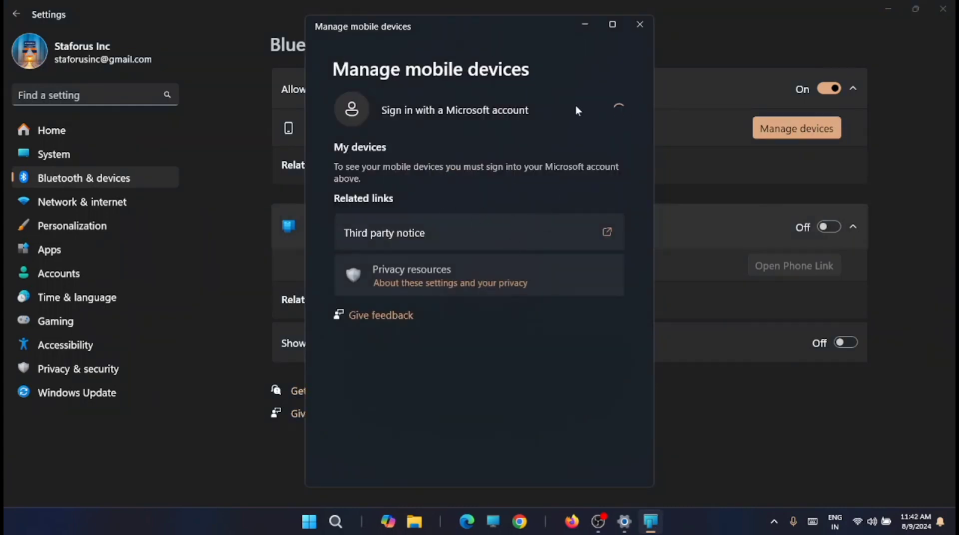
left_click(639, 26)
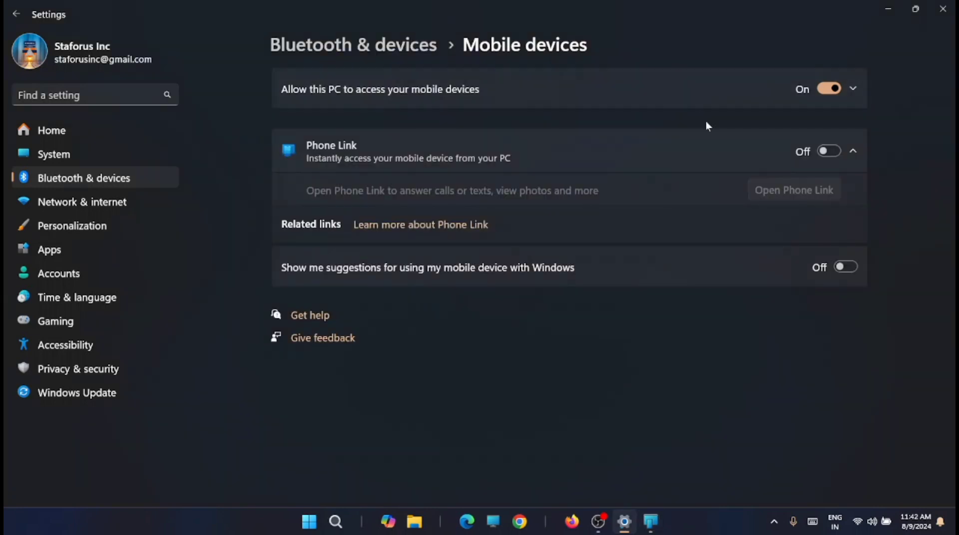
Turn Phone Link on, choose Android and continue with the signed-in Microsoft account to pair the phone
left_click(828, 152)
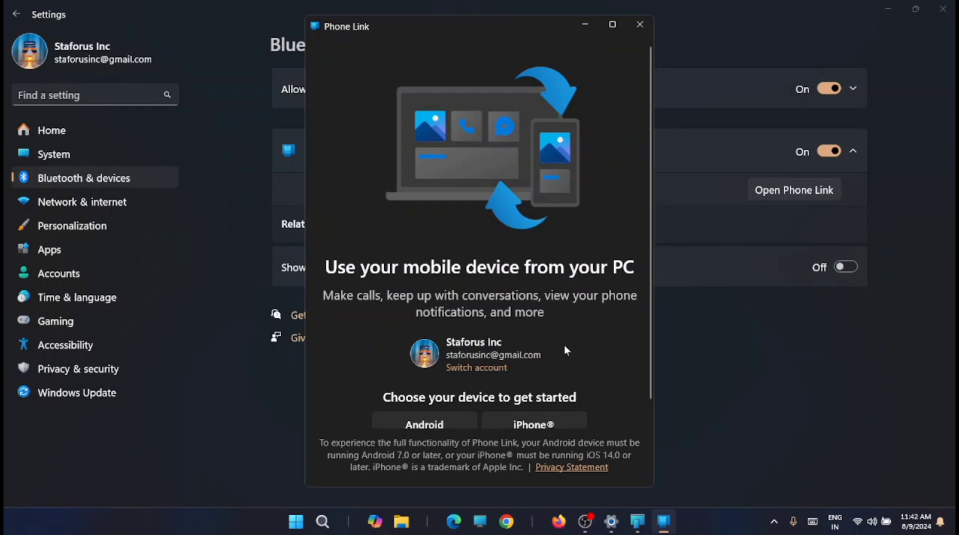
left_click(442, 408)
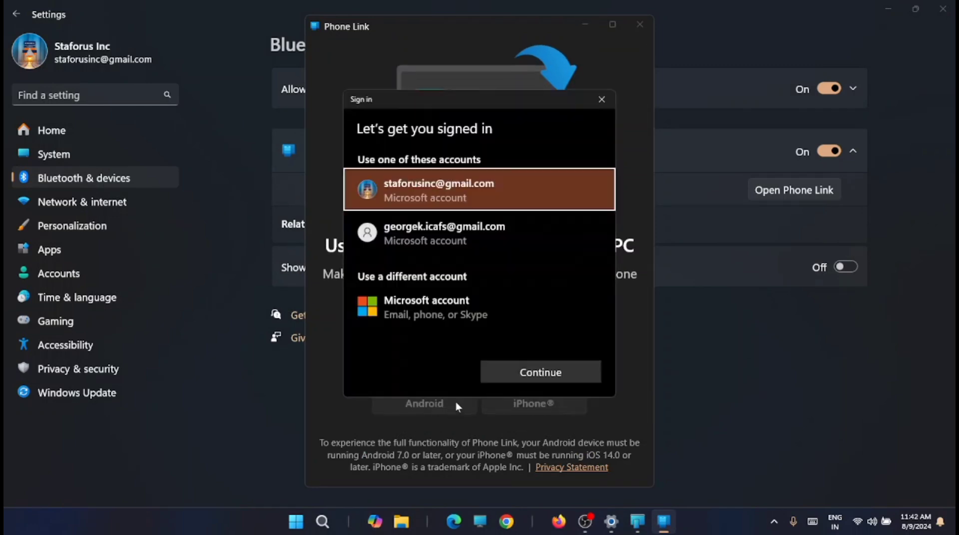
left_click(541, 372)
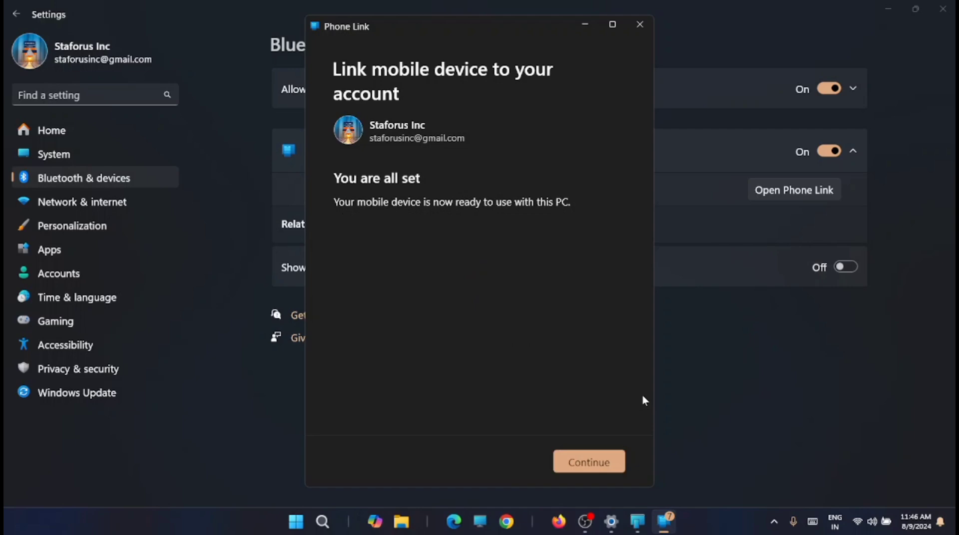
Continue past the welcome, decline pinning Phone Link to the taskbar, and skip the starter tasks
left_click(589, 461)
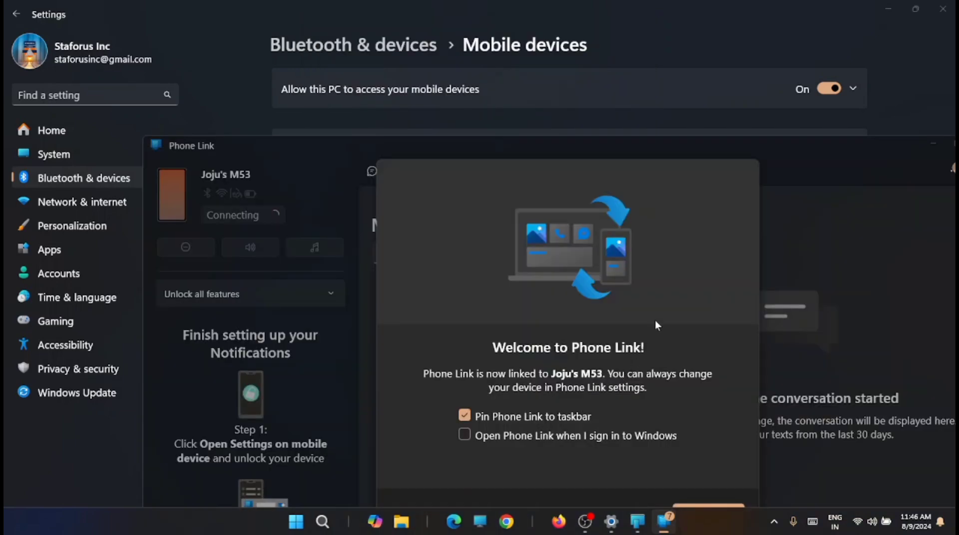
left_click_drag(446, 141, 404, 72)
left_click(666, 447)
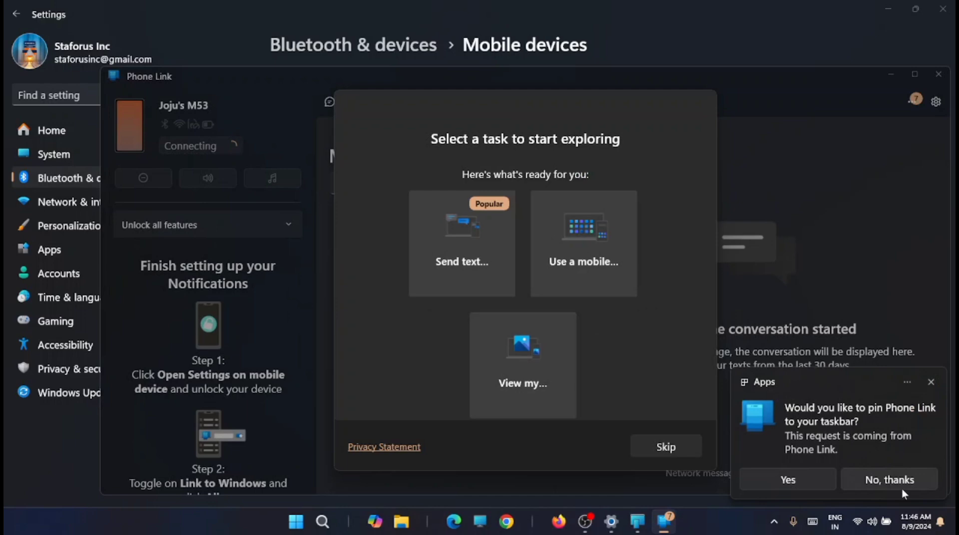
left_click(903, 486)
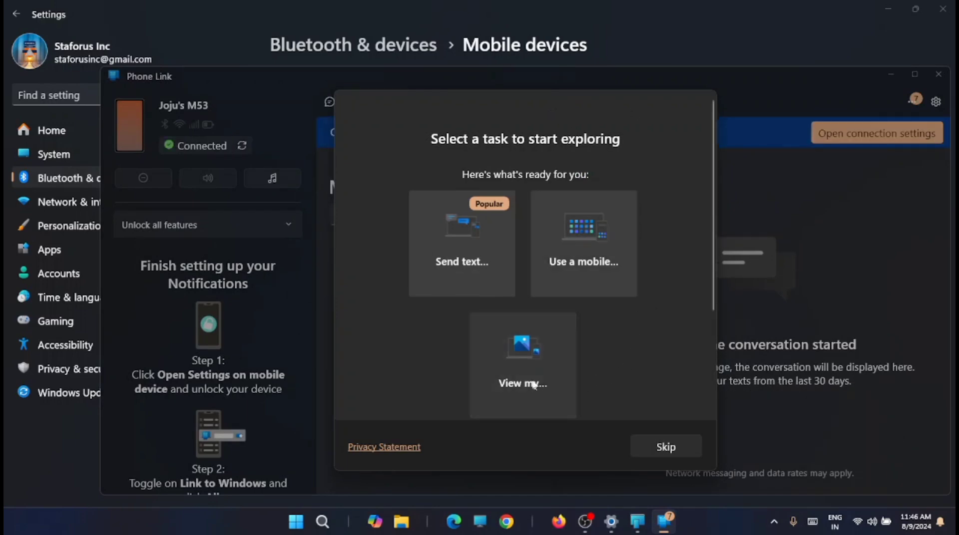
left_click(633, 246)
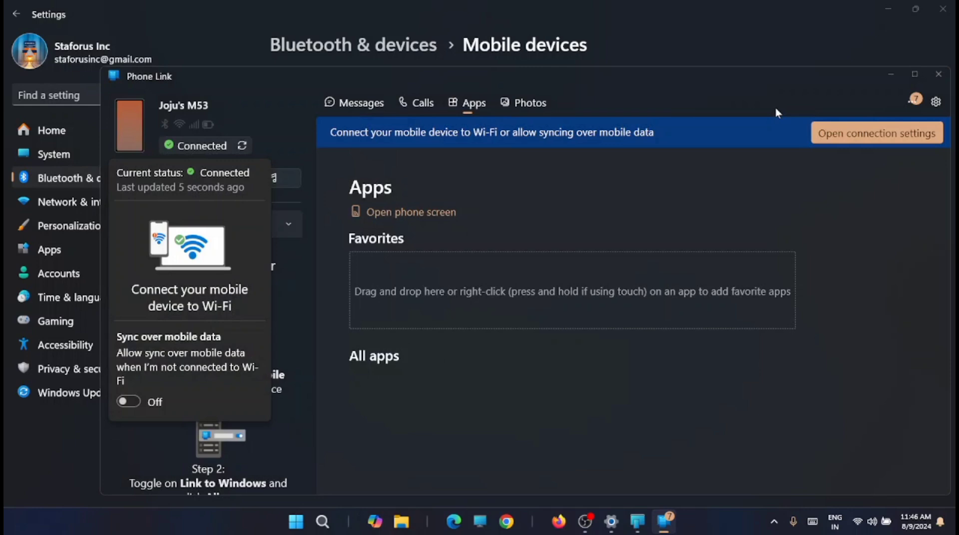
Reposition the window and browse the Calls, Apps, Photos and Messages tabs, ending on Messages
left_click_drag(685, 97, 474, 91)
left_click(435, 96)
left_click(488, 95)
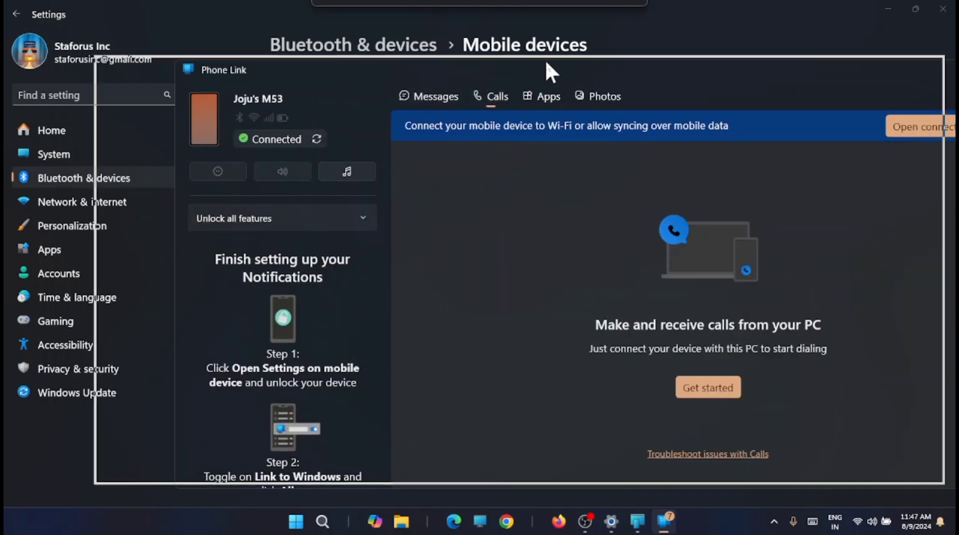
left_click(517, 91)
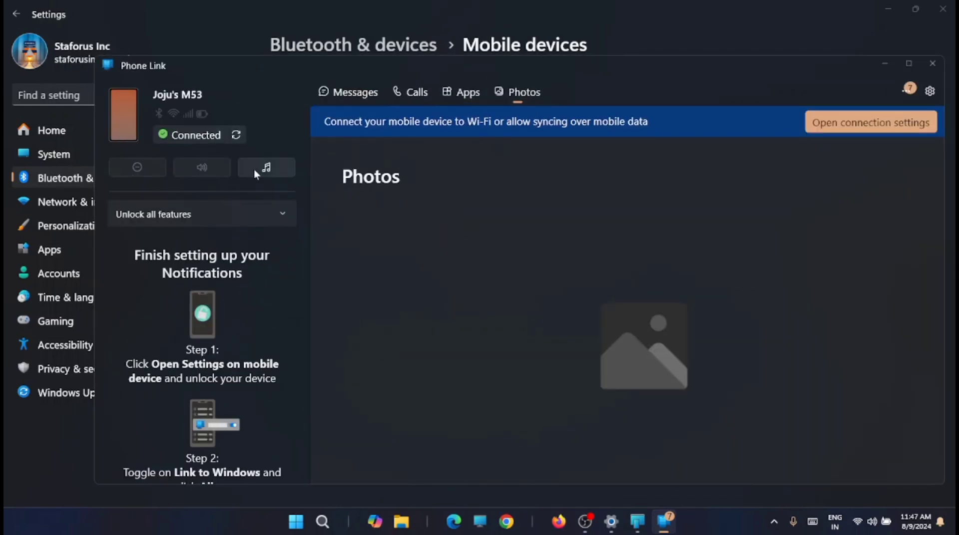
left_click(355, 91)
left_click(523, 91)
left_click(468, 92)
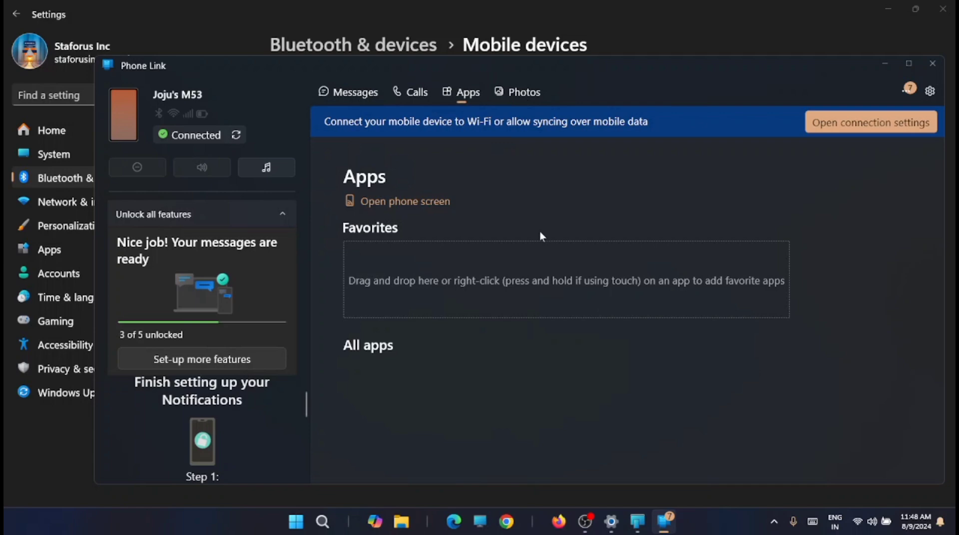
left_click(355, 92)
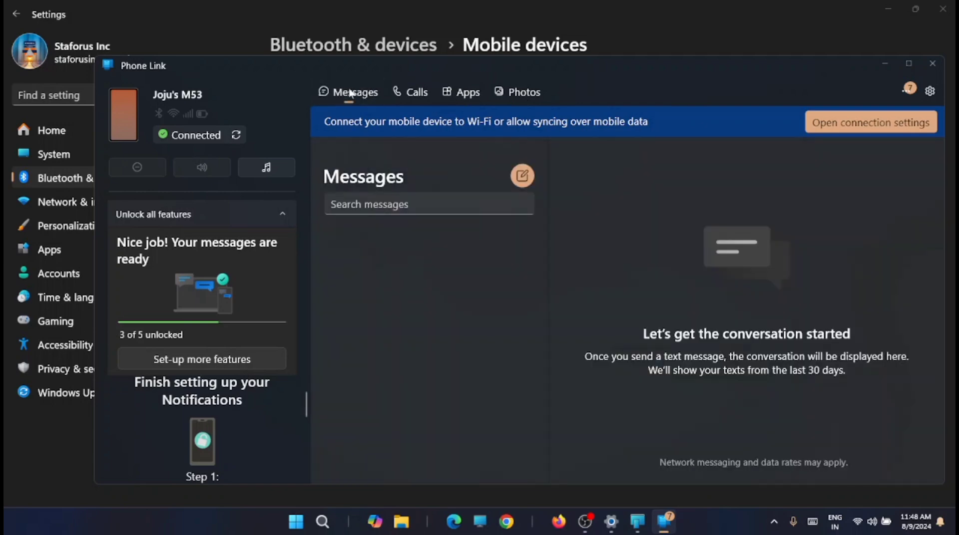
Review the phone's Connected status flyout and advance to the next feature setup card
left_click(235, 134)
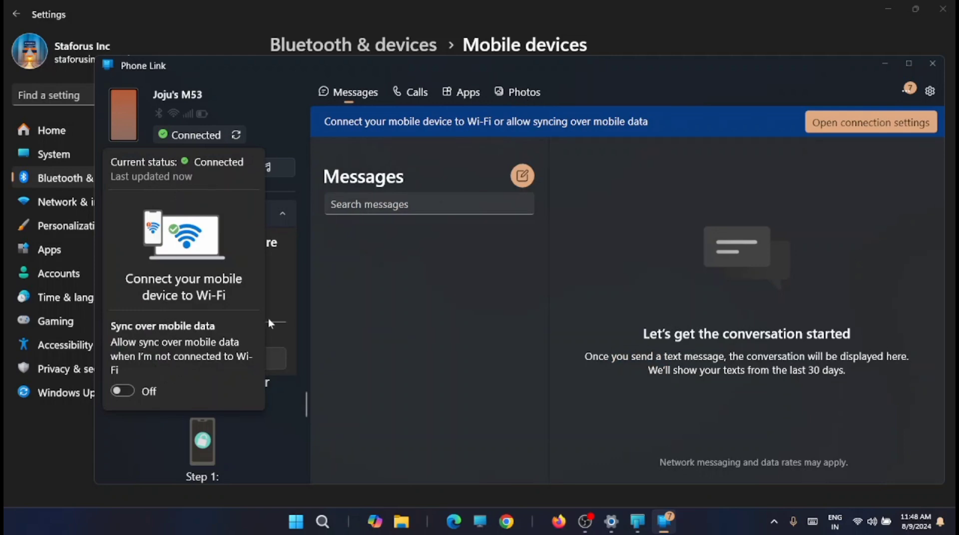
left_click(293, 276)
left_click(290, 301)
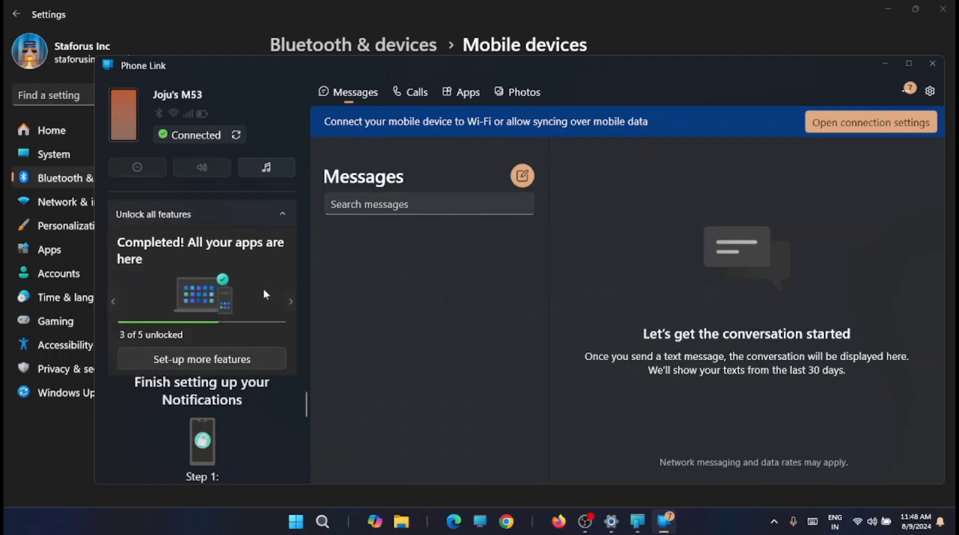
scroll(255, 401, "down", 3)
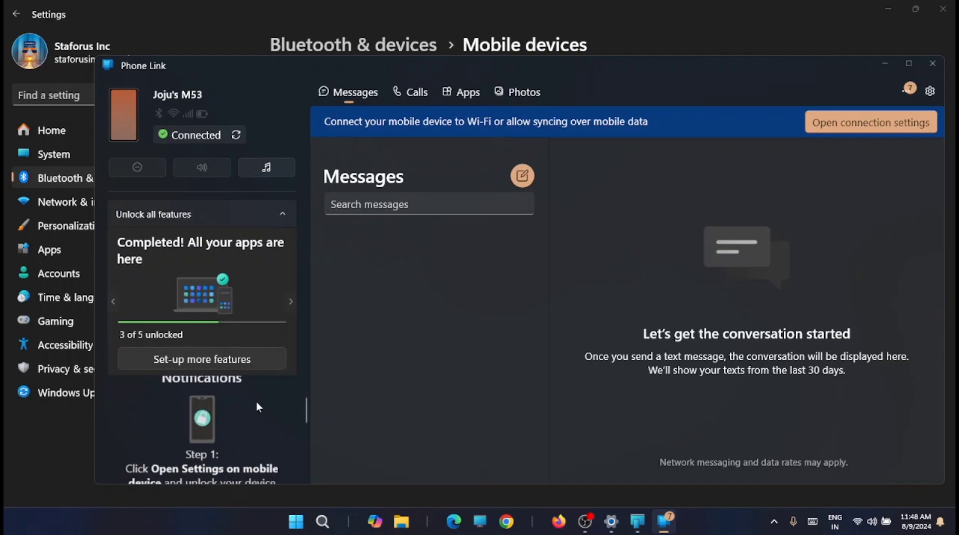
scroll(253, 404, "down", 3)
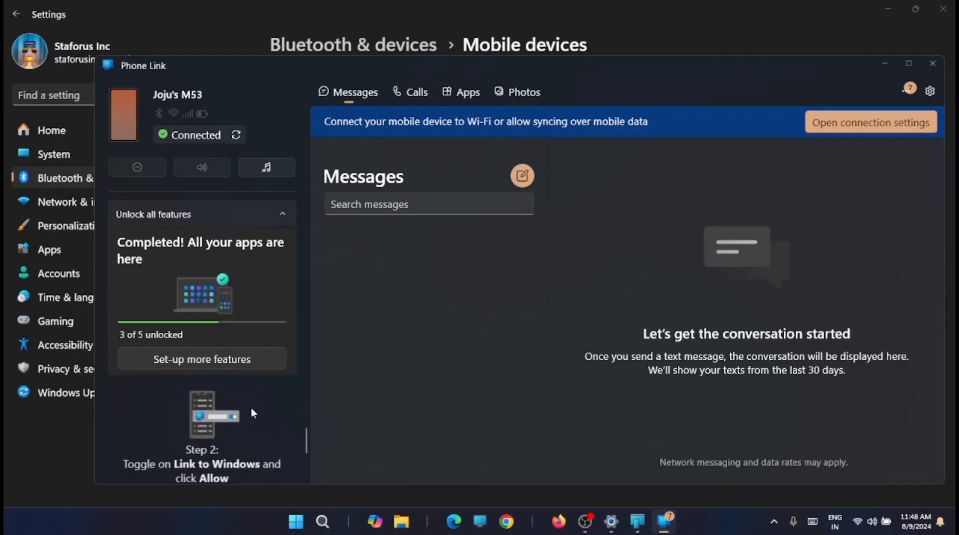